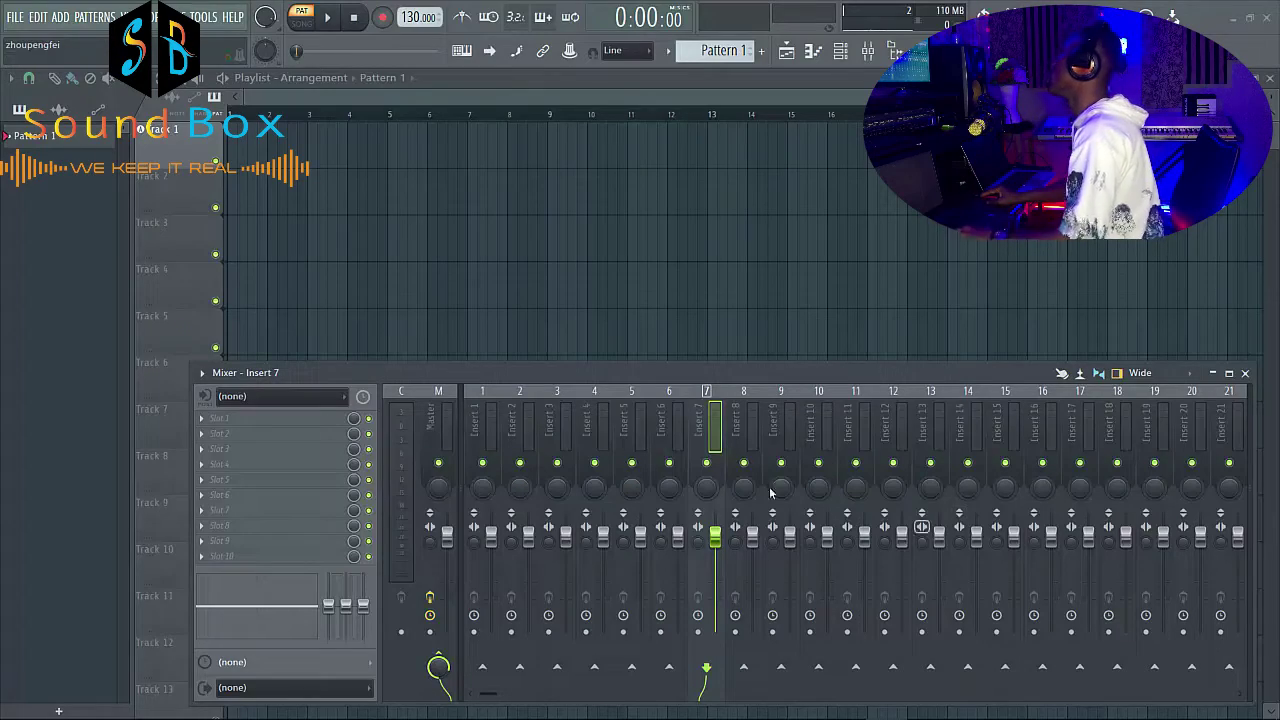
- Hide and reshow the mixer, then select insert 8
left_click(868, 50)
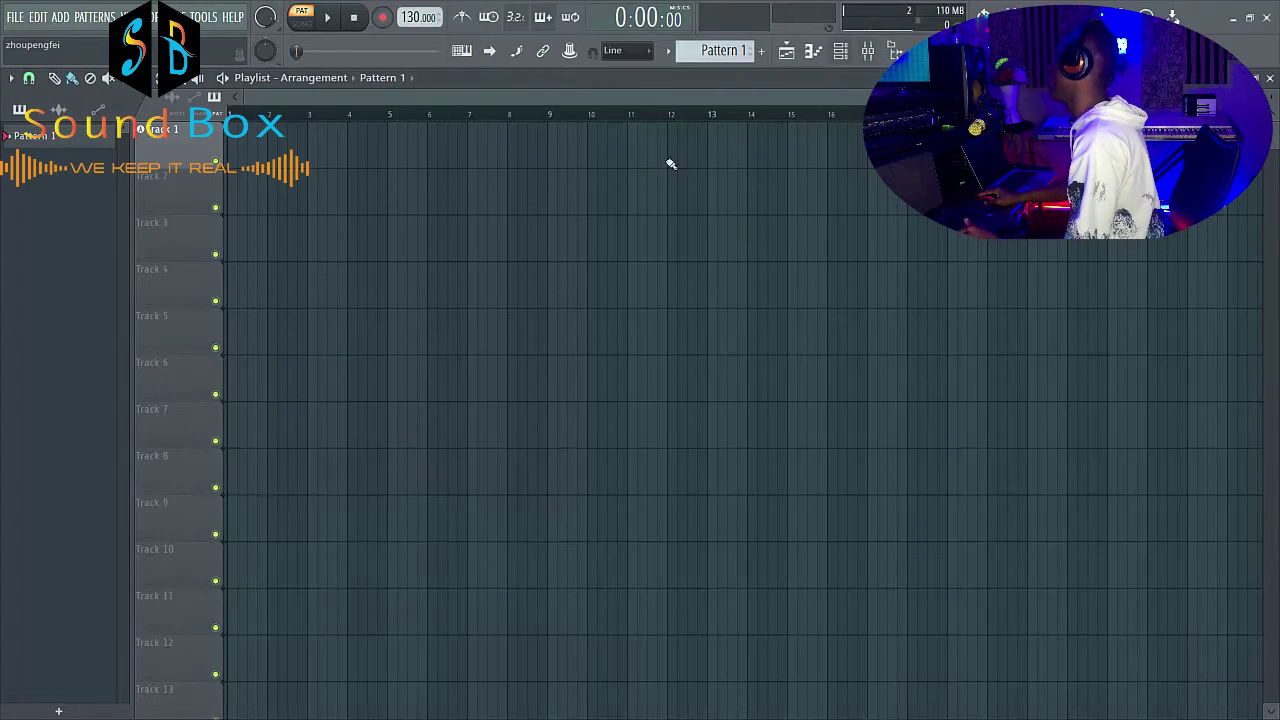
left_click(870, 52)
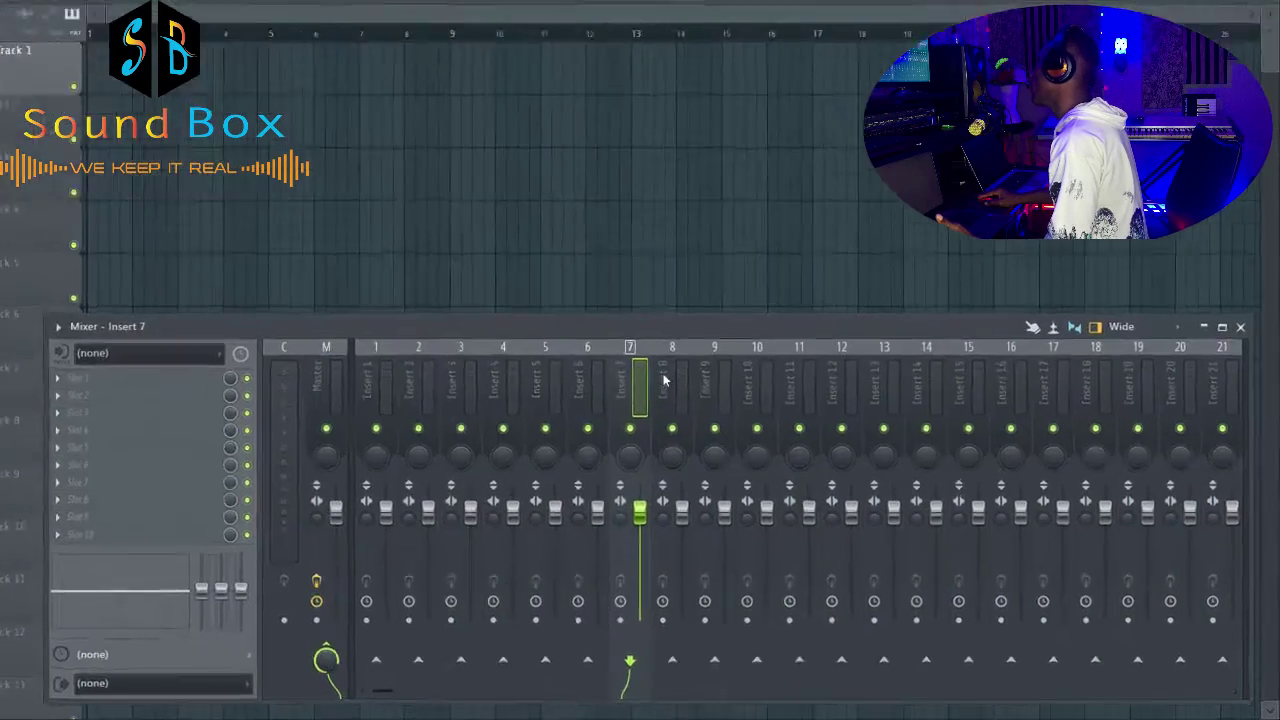
left_click(764, 419)
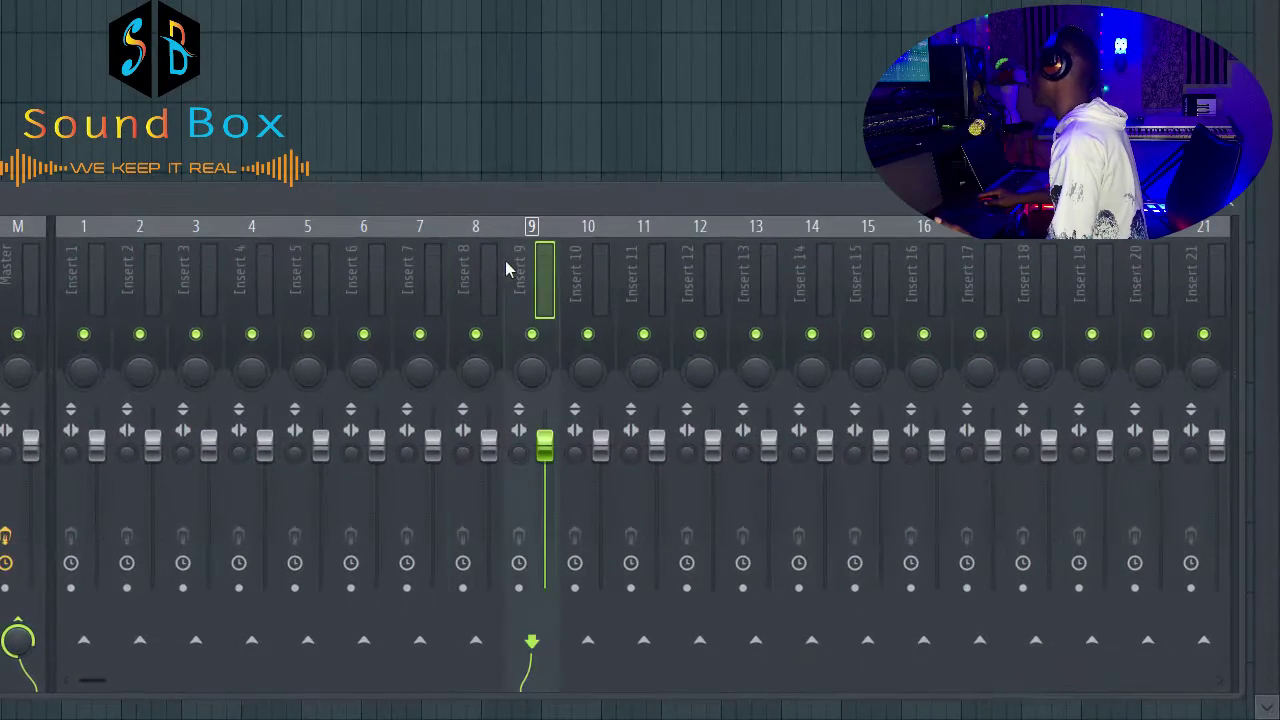
left_click(478, 268)
- Open the Color selector for insert 8 after starting and cancelling a rename
right_click(478, 268)
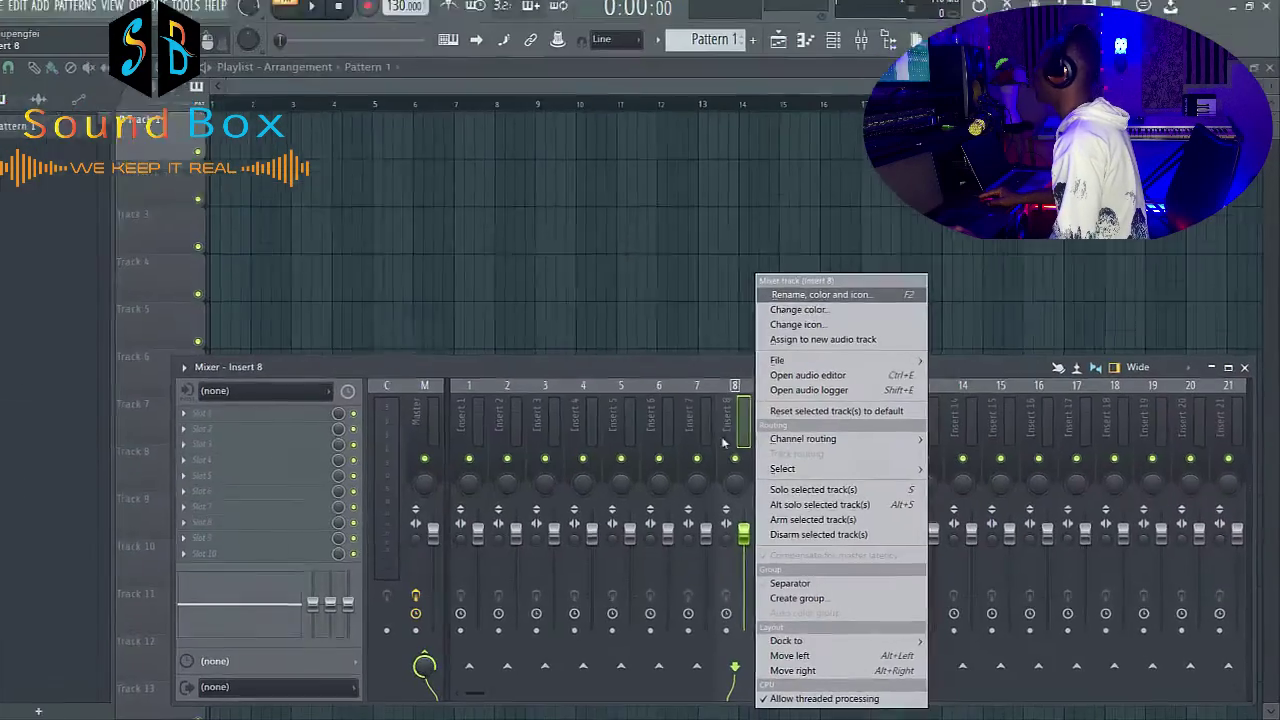
left_click(467, 277)
right_click(737, 425)
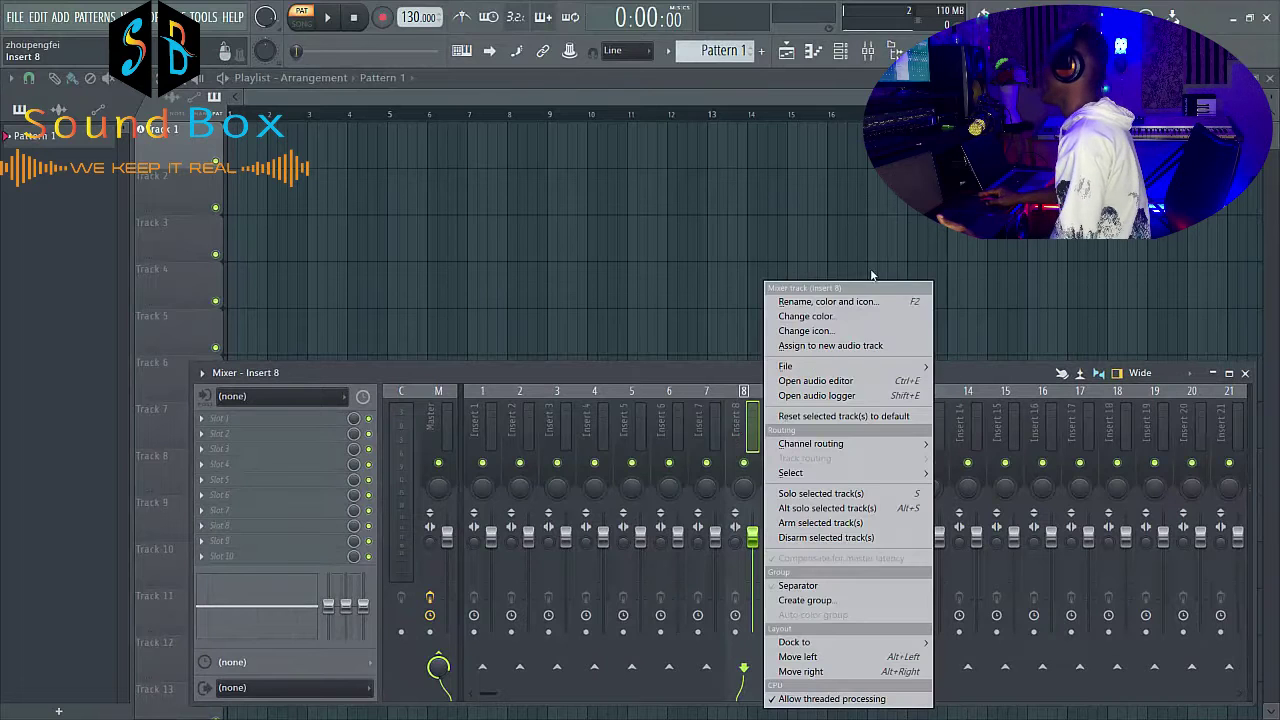
left_click(830, 303)
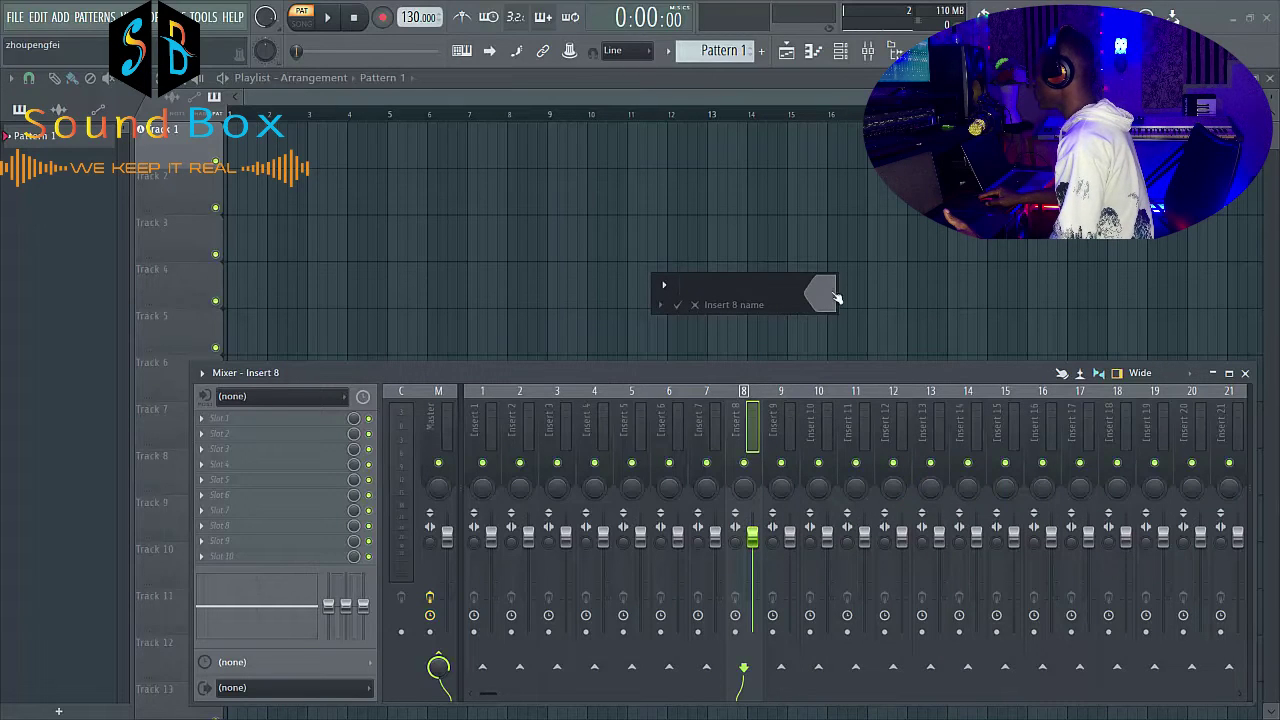
left_click(695, 305)
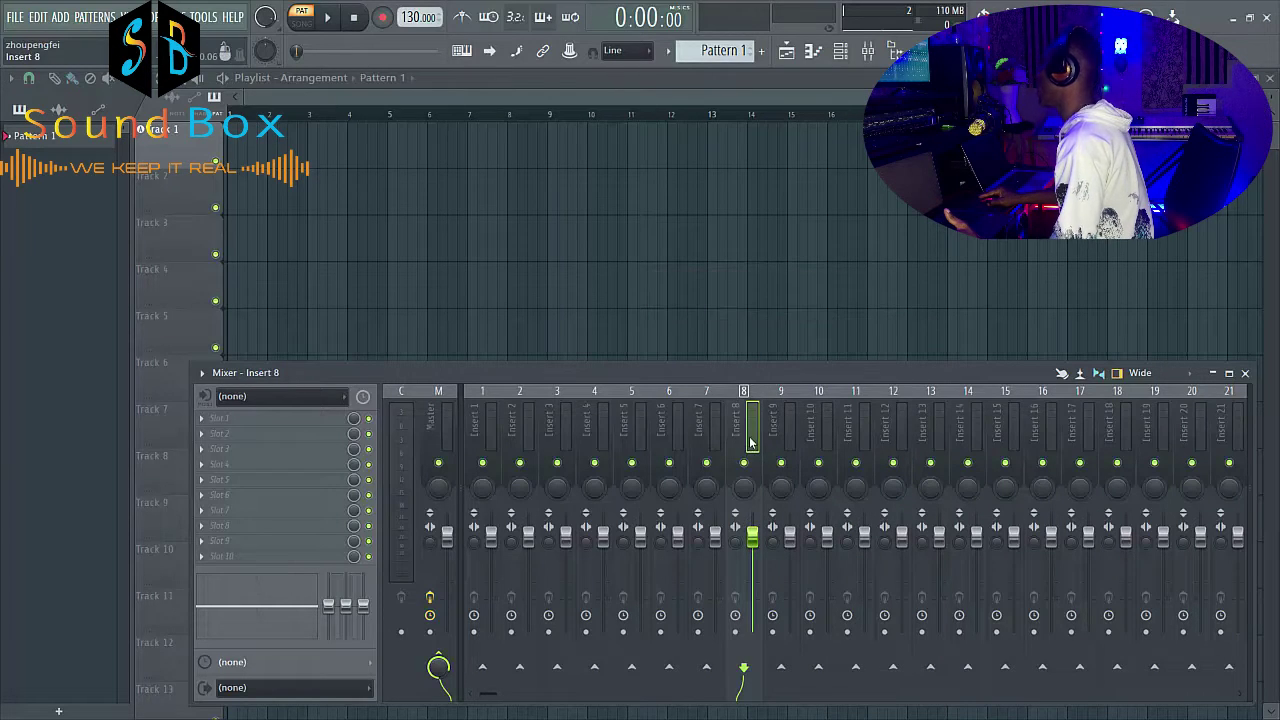
right_click(753, 440)
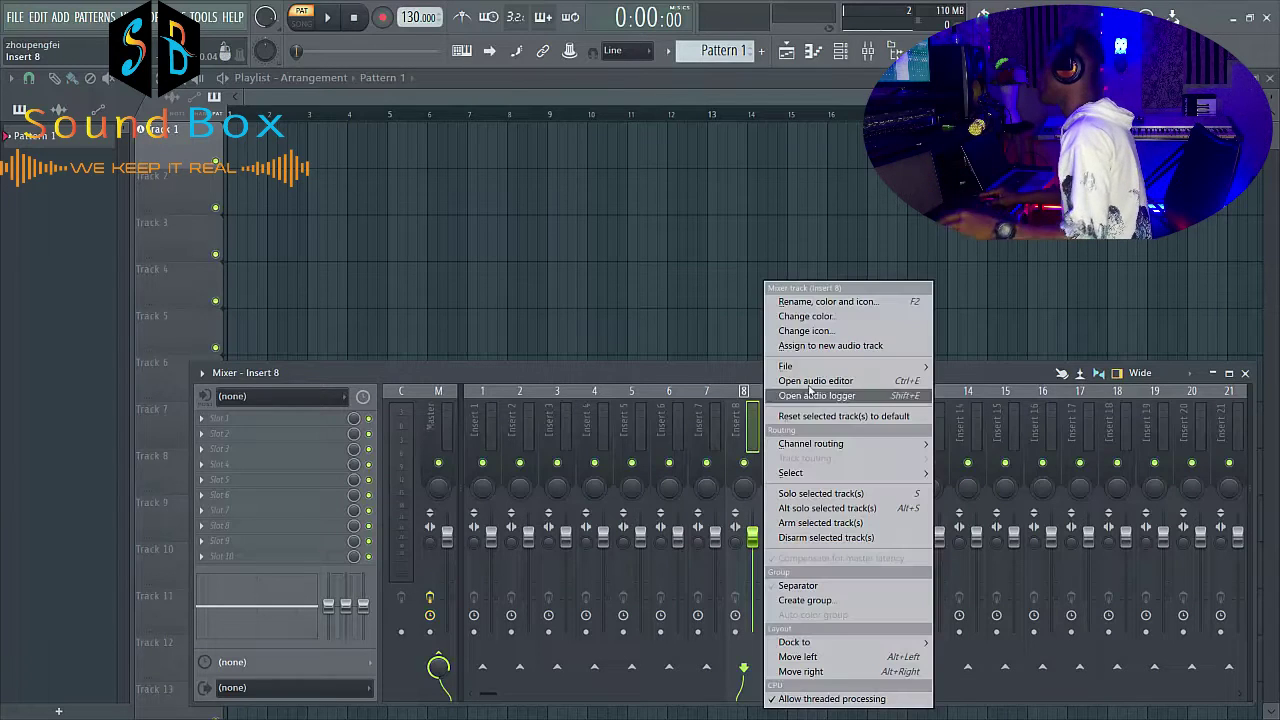
left_click(811, 316)
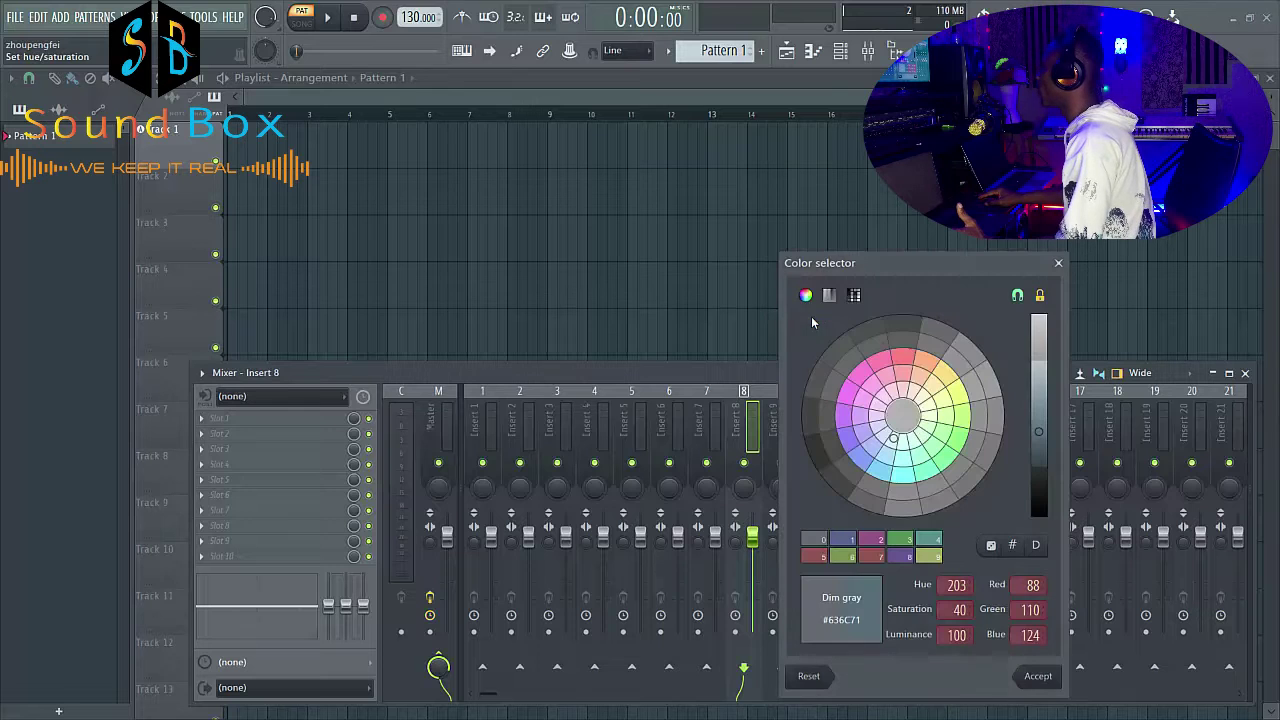
- Apply Medium red violet #9F3582 from the colour wheel to insert 8
left_click(863, 375)
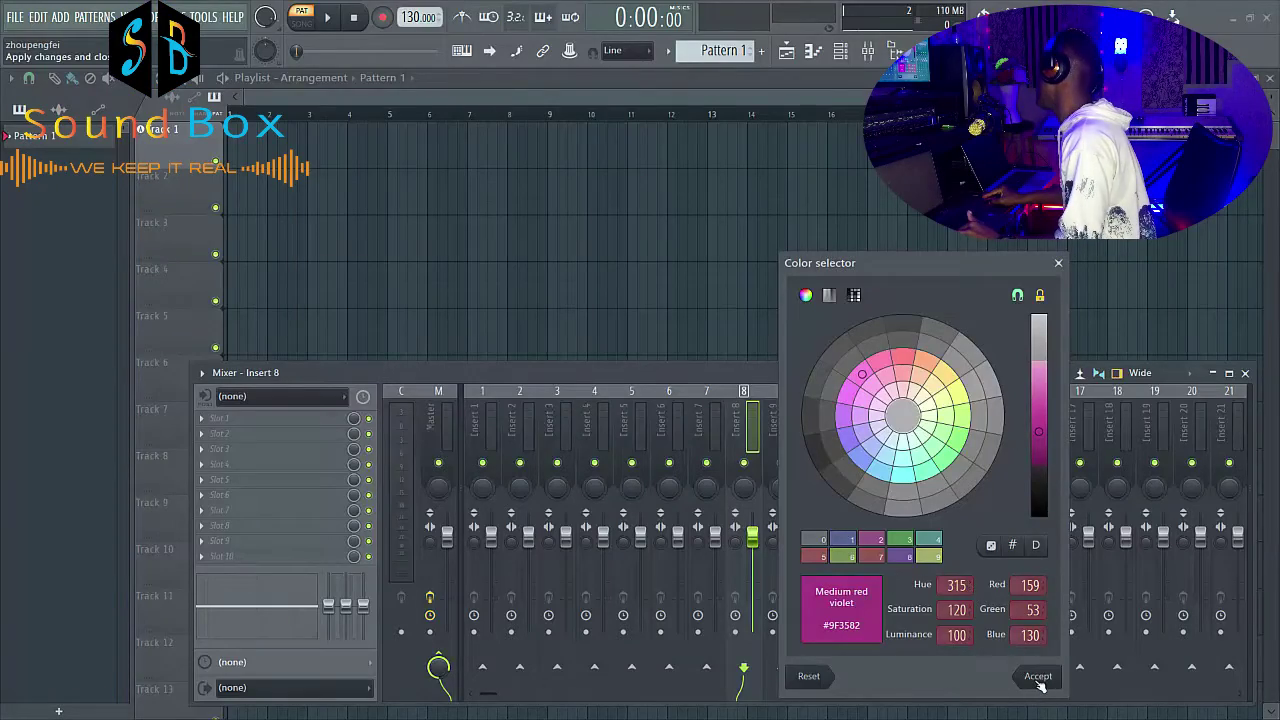
left_click(1038, 677)
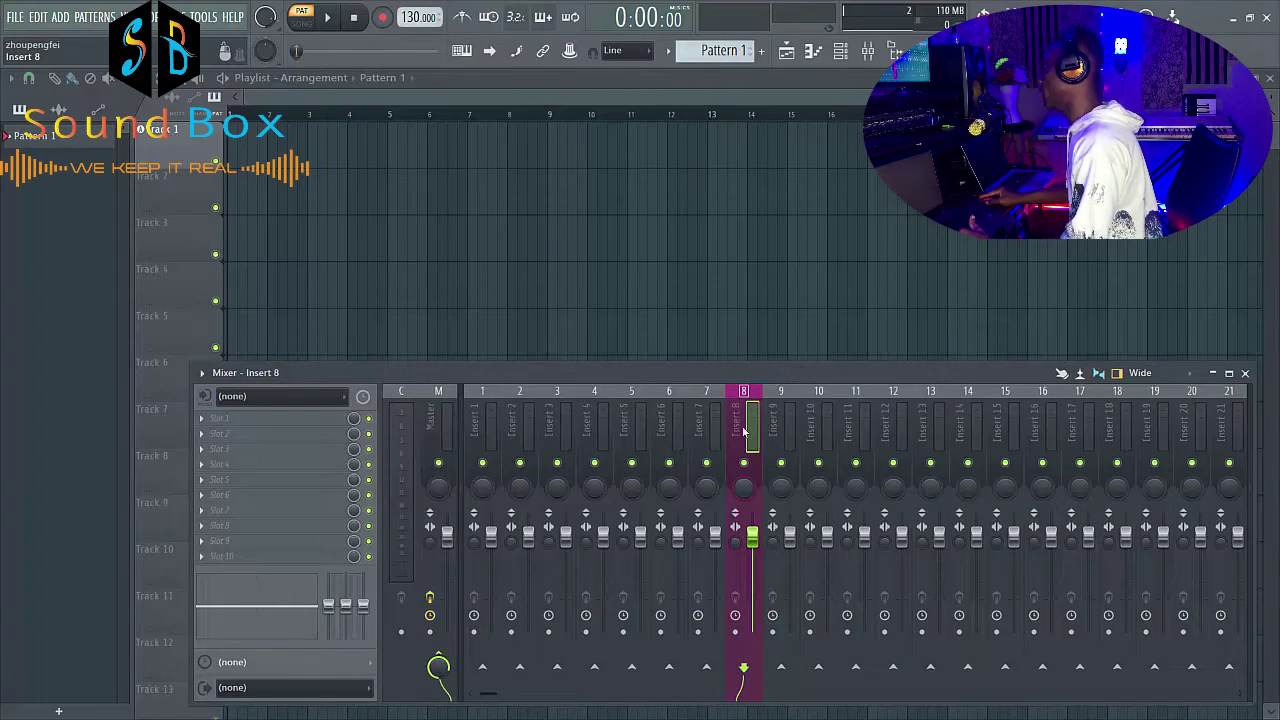
left_click(800, 432)
- Set insert 9's colour to Olive #9F8735 via Change color
right_click(801, 432)
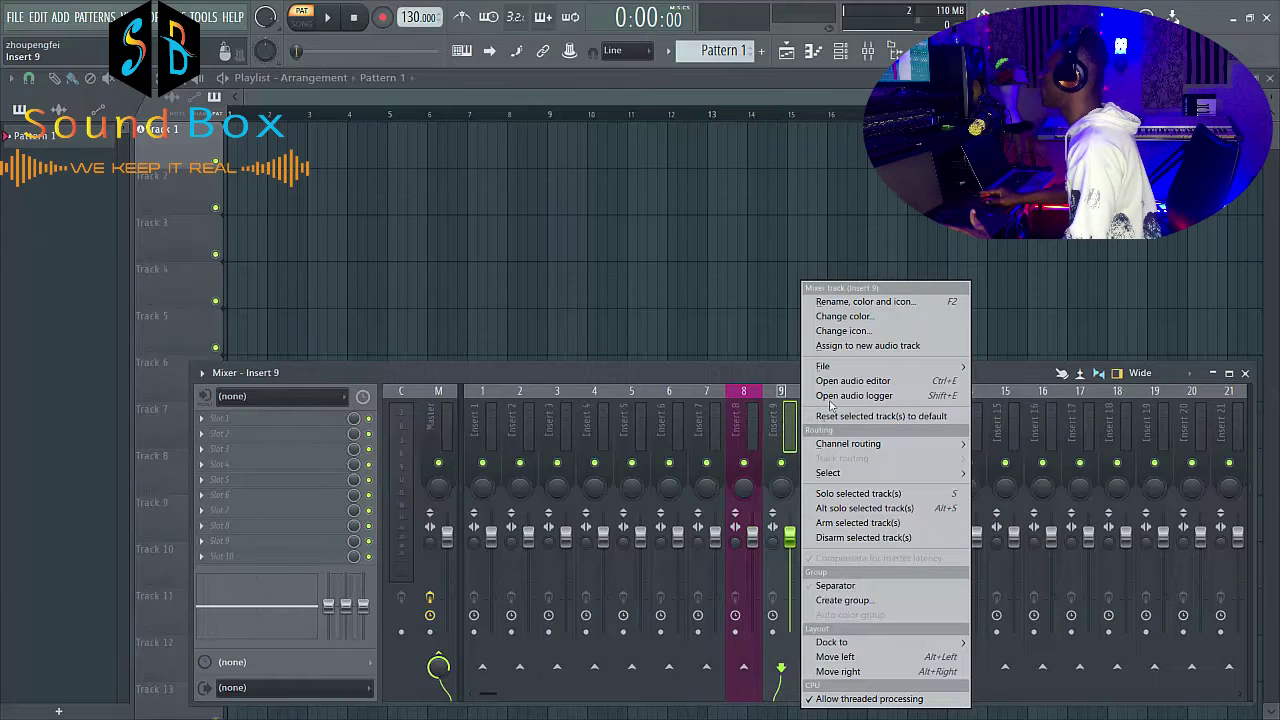
left_click(852, 318)
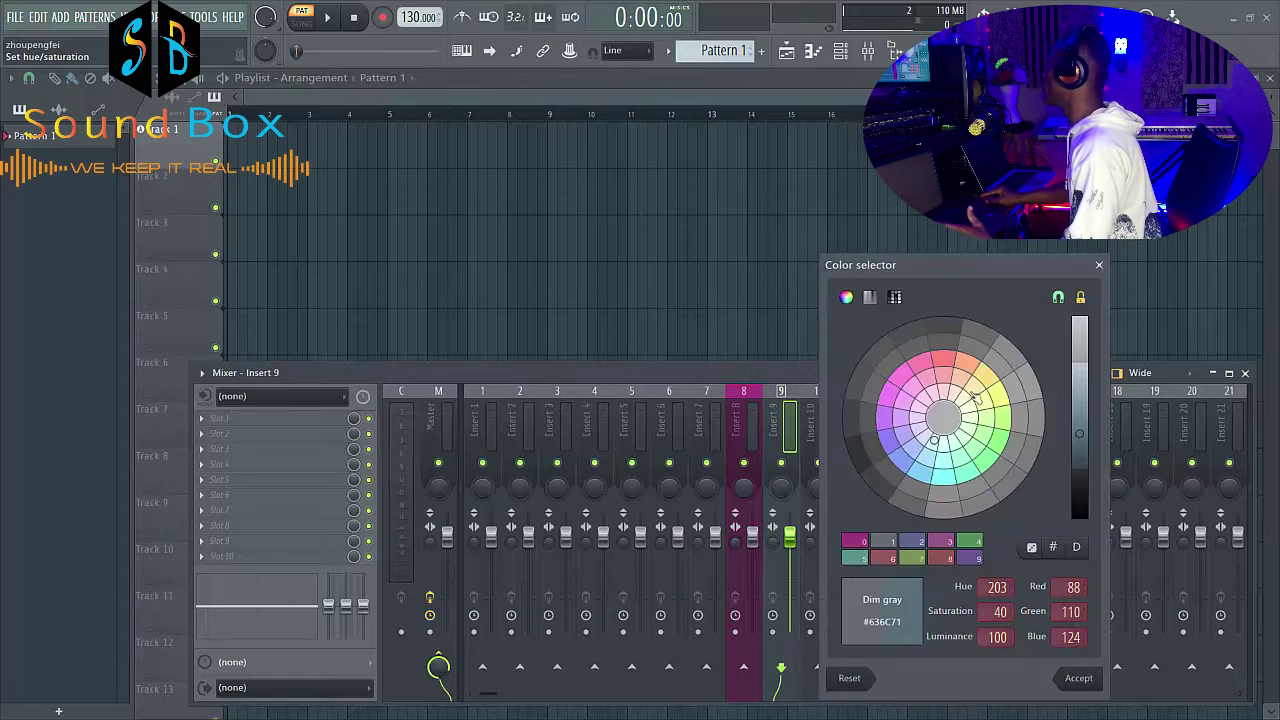
left_click(985, 378)
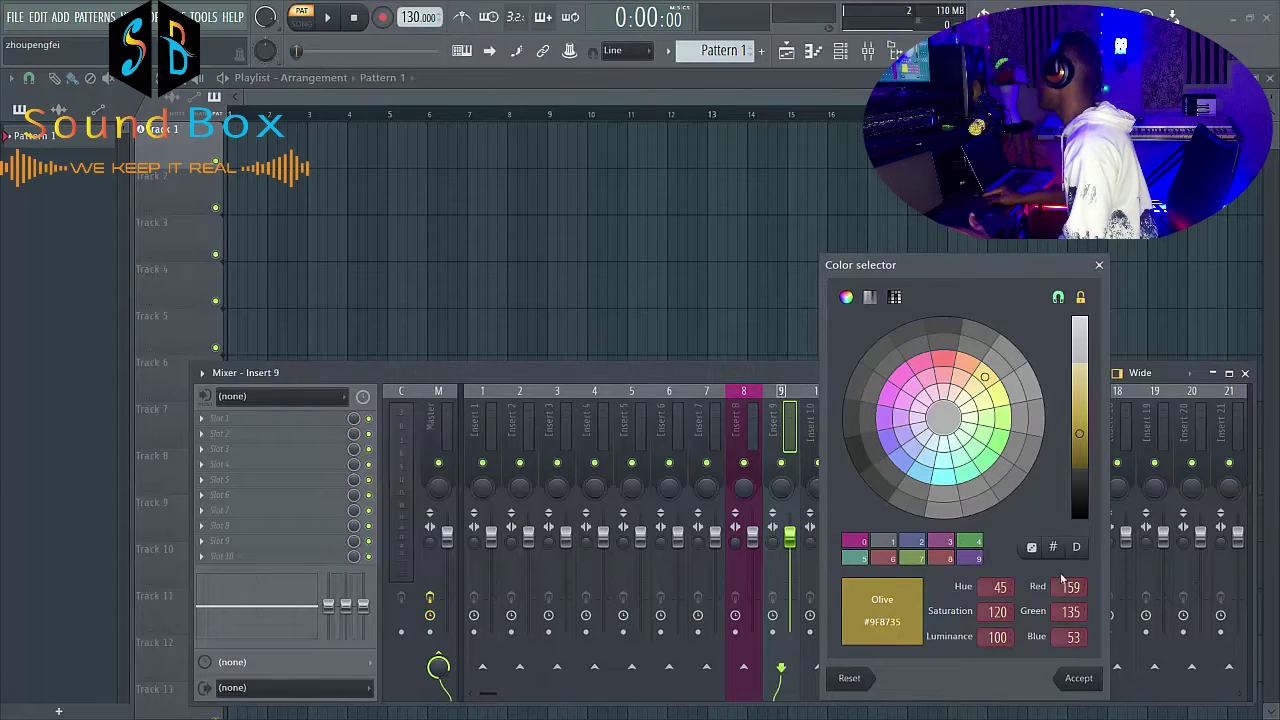
left_click(1080, 680)
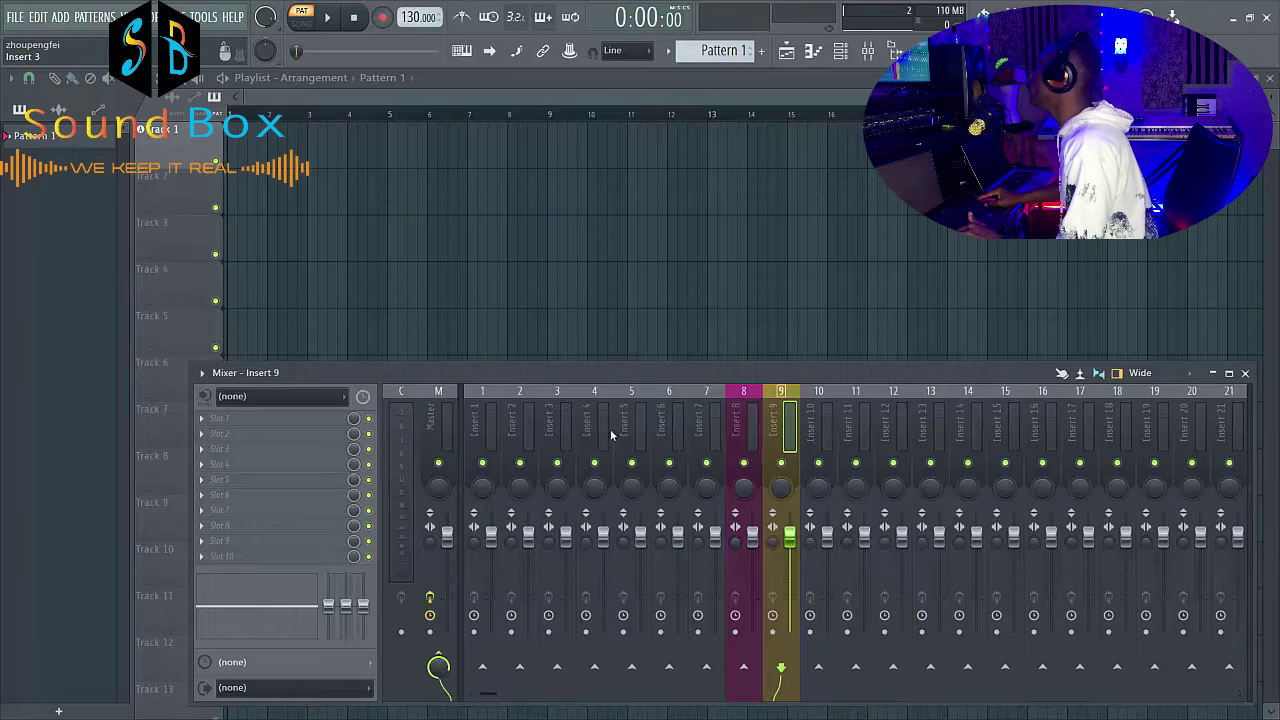
- Rename insert 8 to 'pad' so the mixer title reads 'Mixer - pad'
right_click(735, 430)
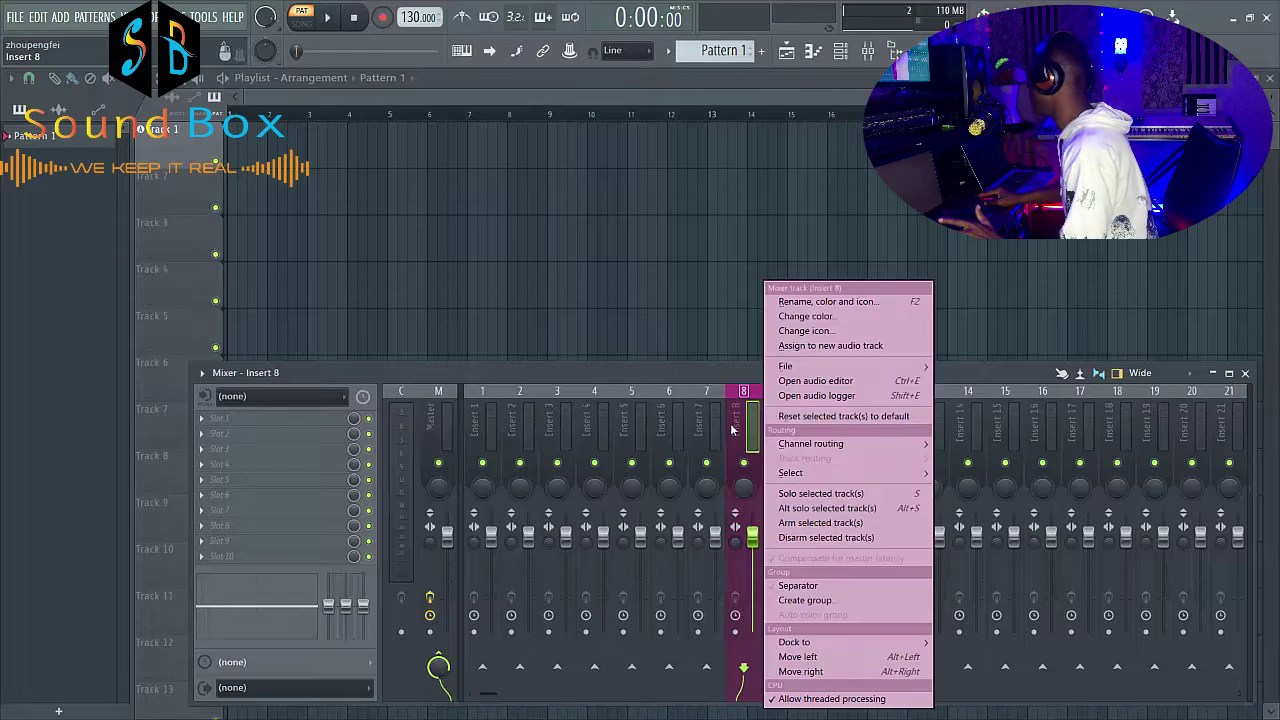
left_click(811, 304)
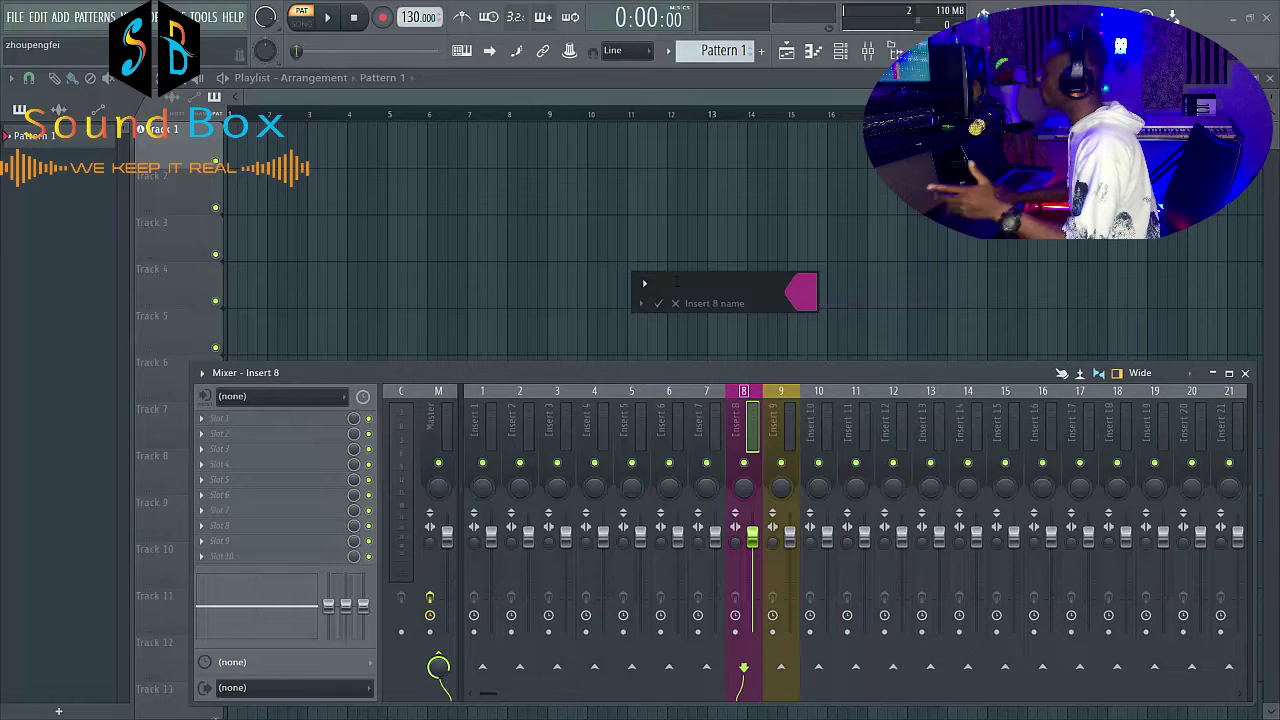
type("p")
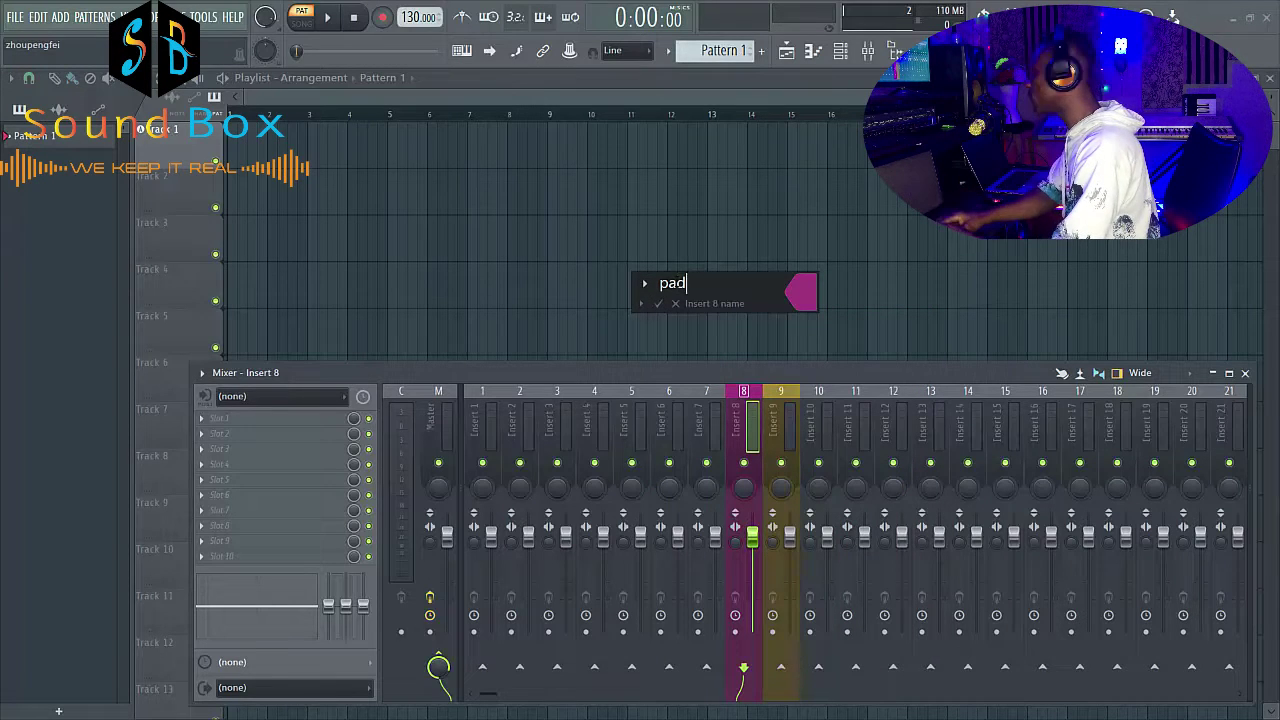
type("ad")
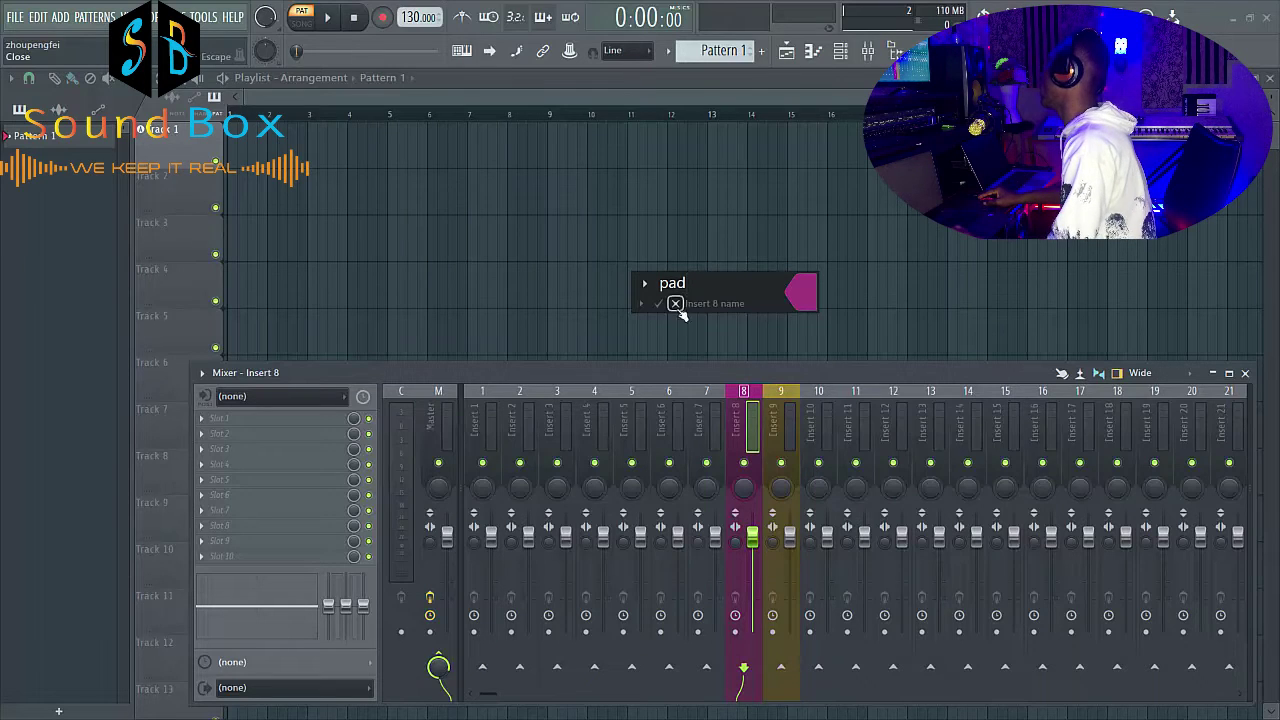
key("Return")
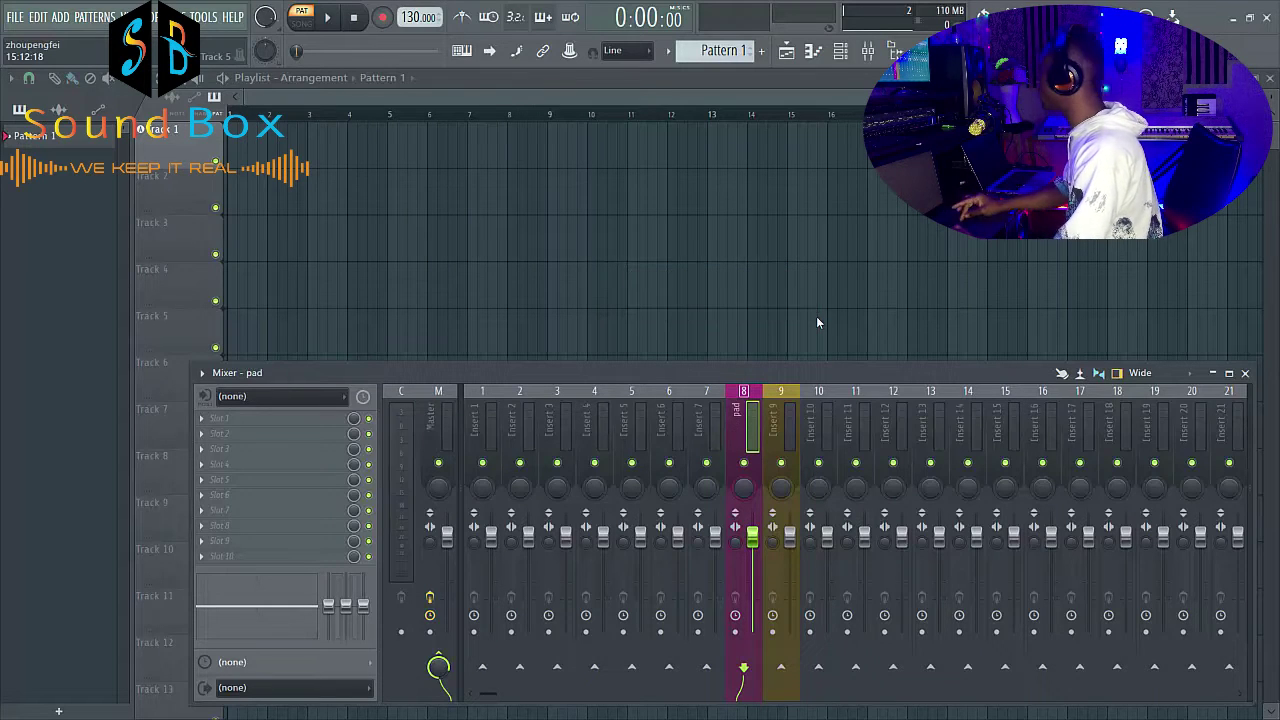
- Name insert 9 'sweap pad', fixing the typos before accepting
right_click(779, 424)
left_click(900, 301)
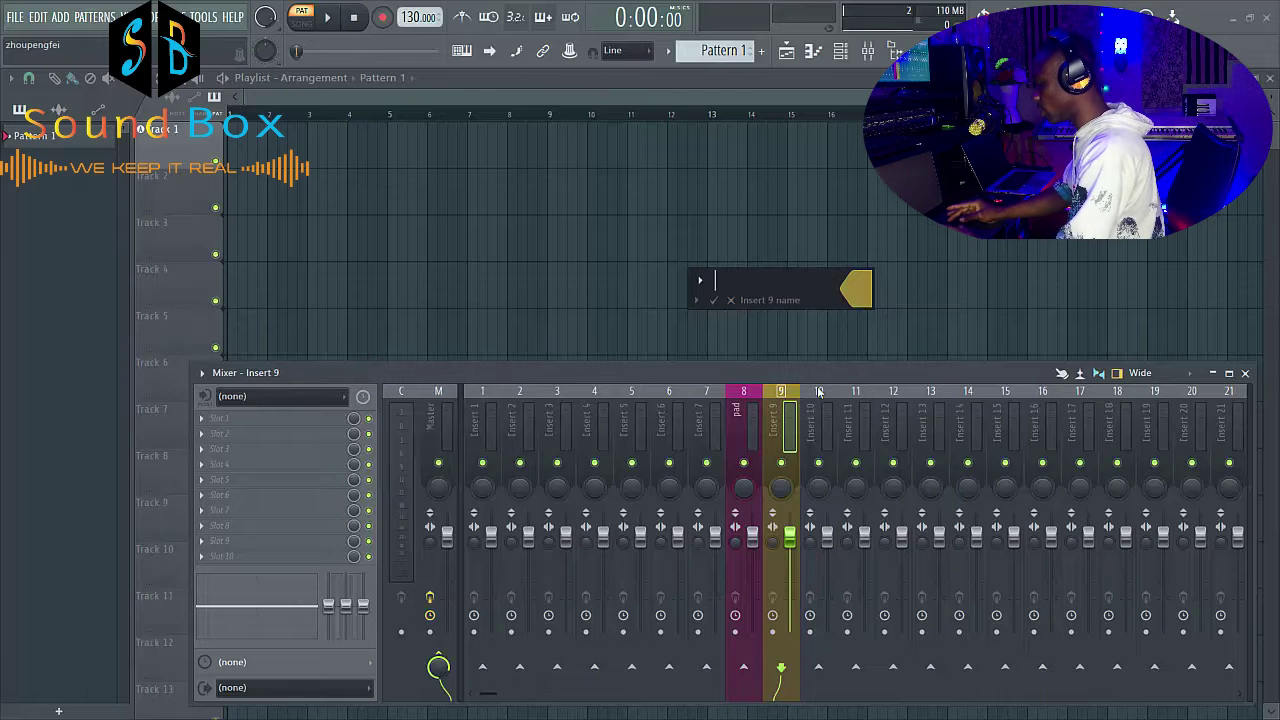
type("p")
type("ad")
key("BackSpace")
key("BackSpace")
key("BackSpace")
key("BackSpace")
type("swea")
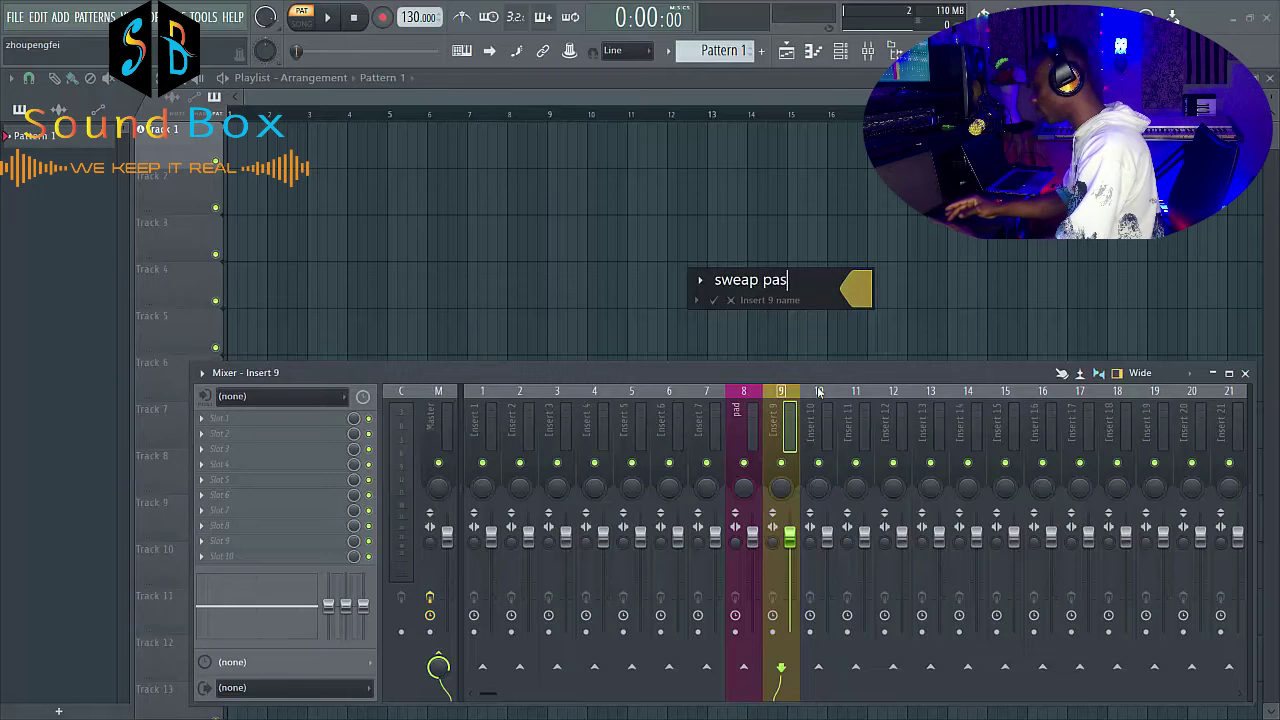
type("p pas")
key("BackSpace")
type("d")
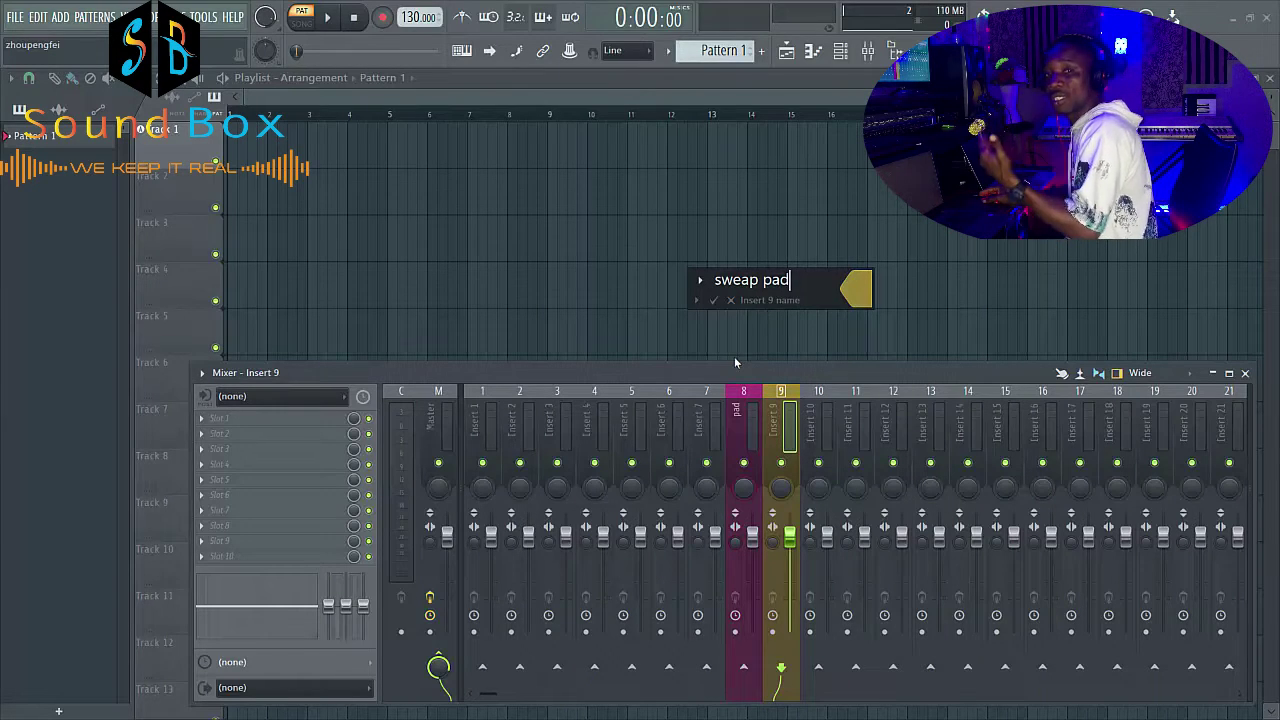
left_click(714, 300)
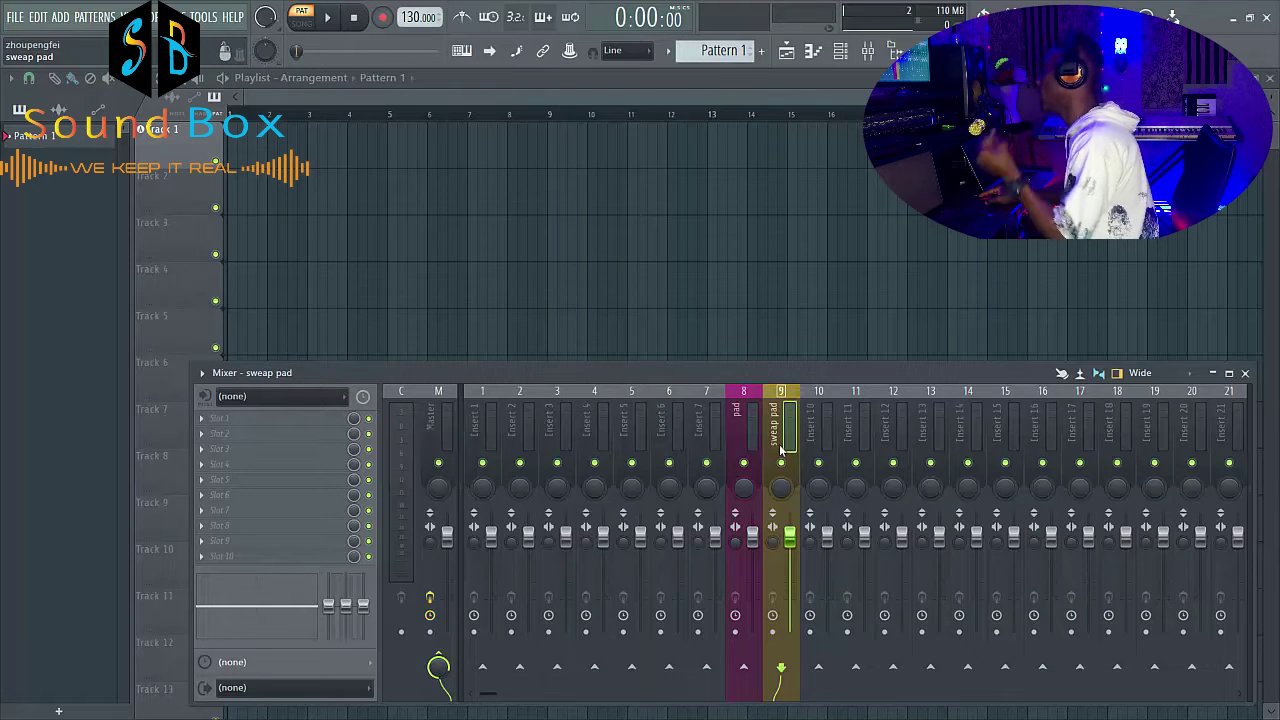
key("Right")
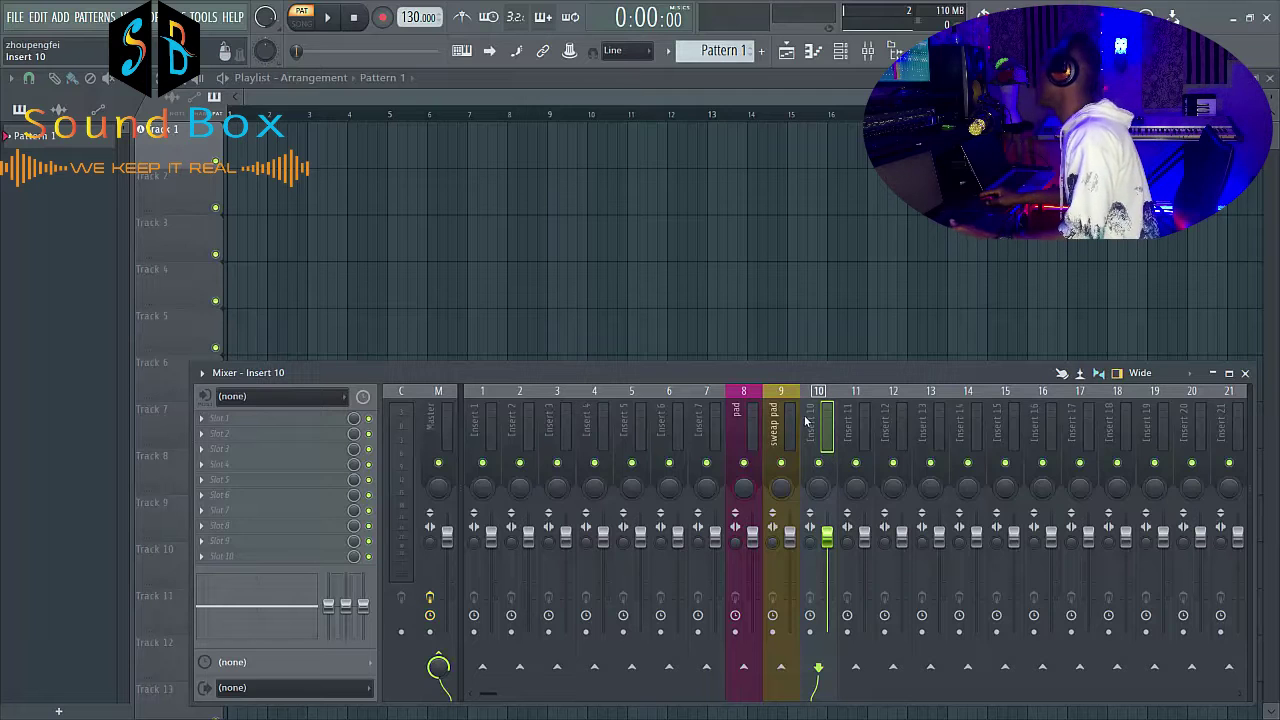
- Apply the Piano preset to insert 10 for its name, green colour and icon
right_click(816, 423)
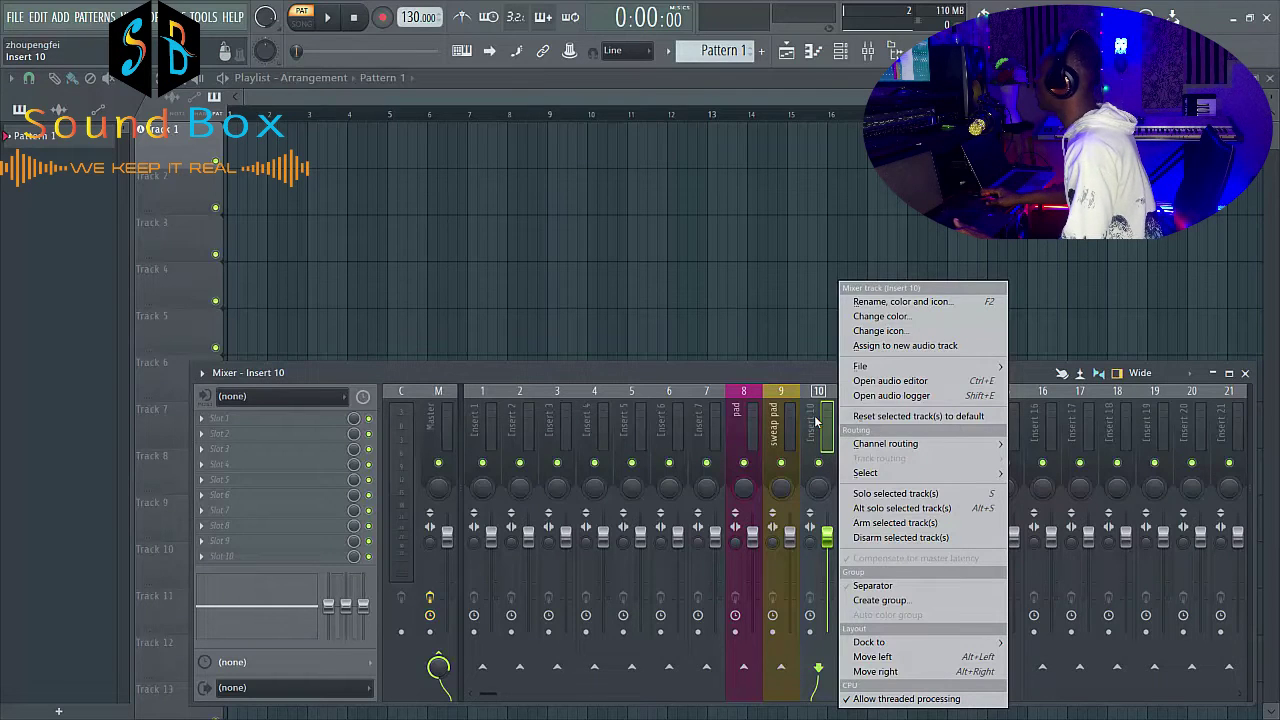
left_click(884, 305)
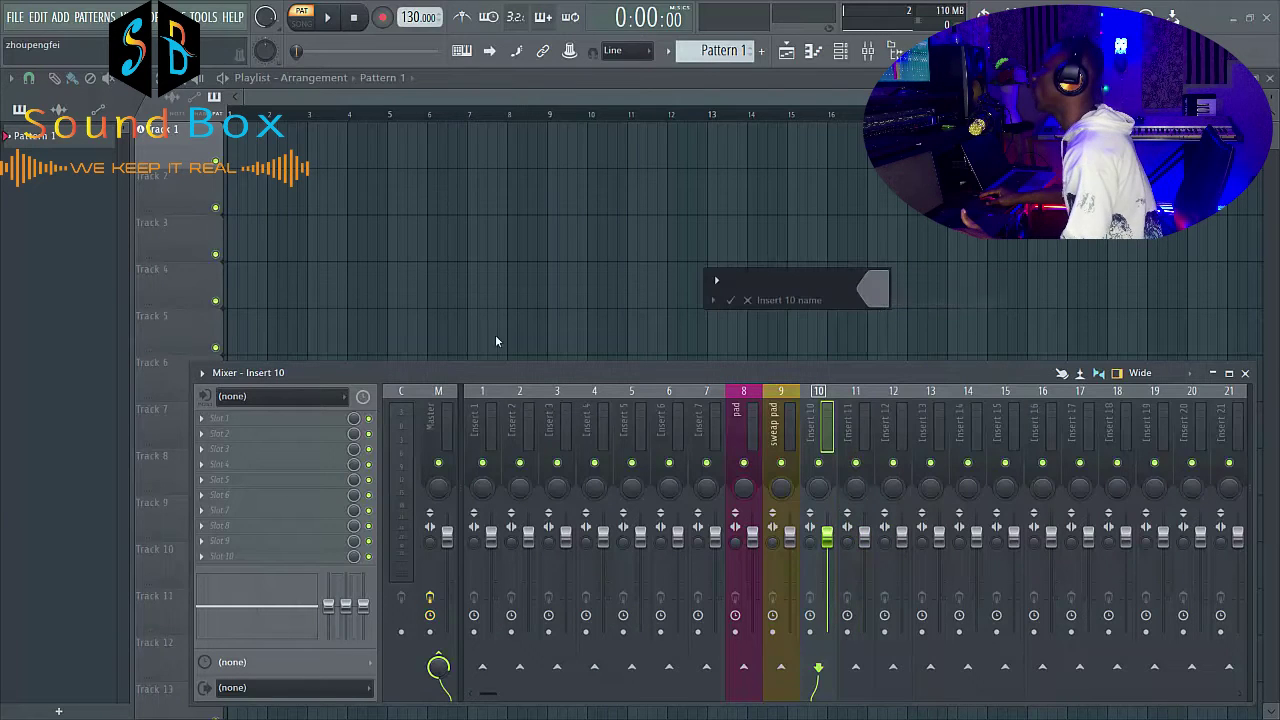
left_click(713, 300)
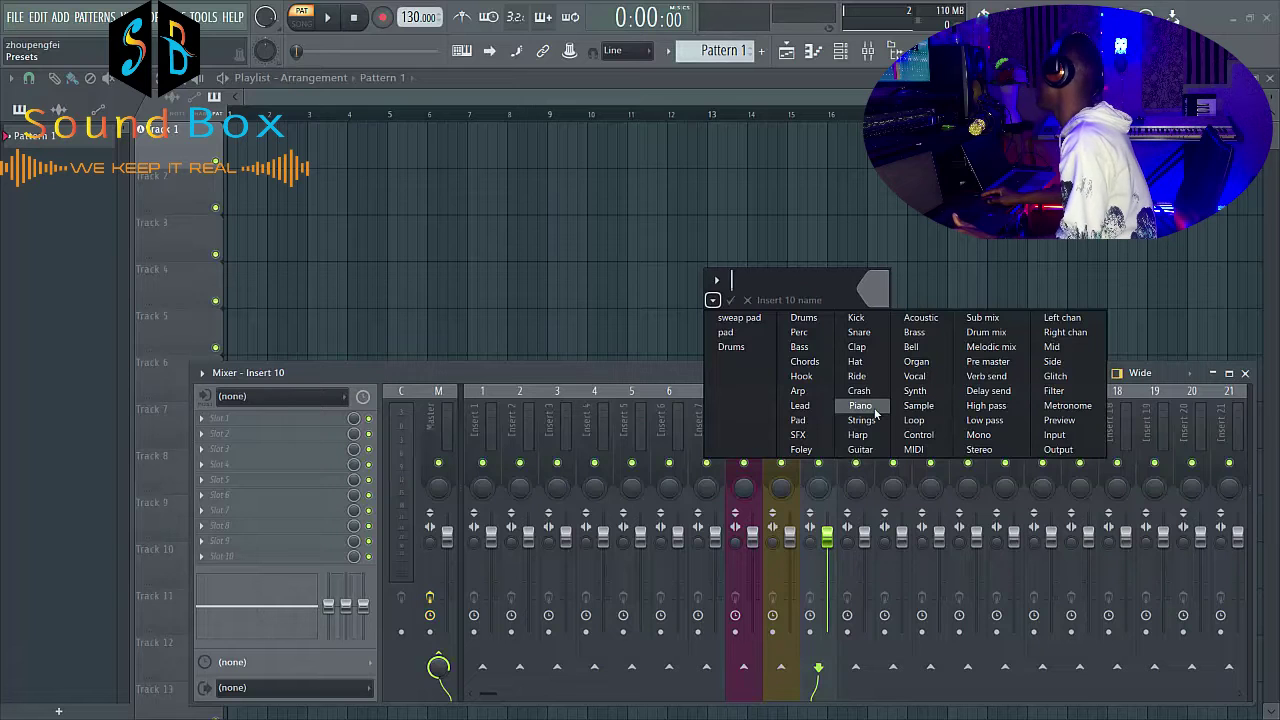
left_click(874, 410)
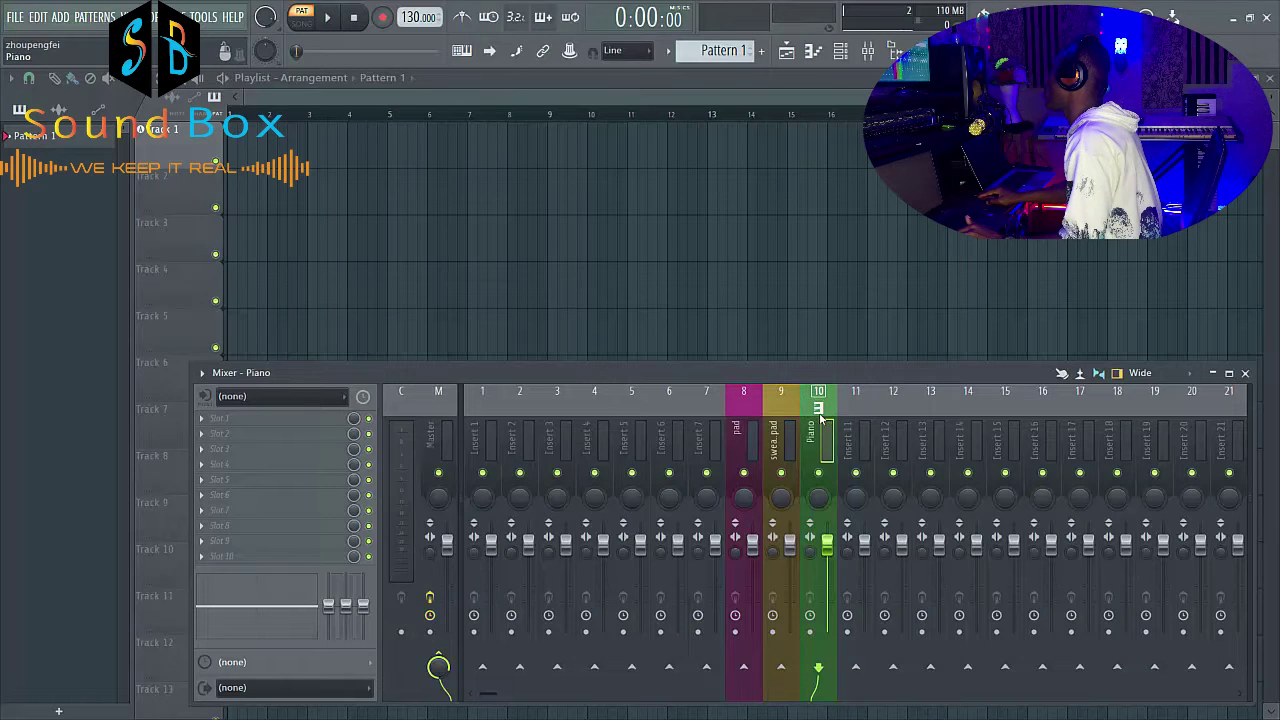
right_click(792, 430)
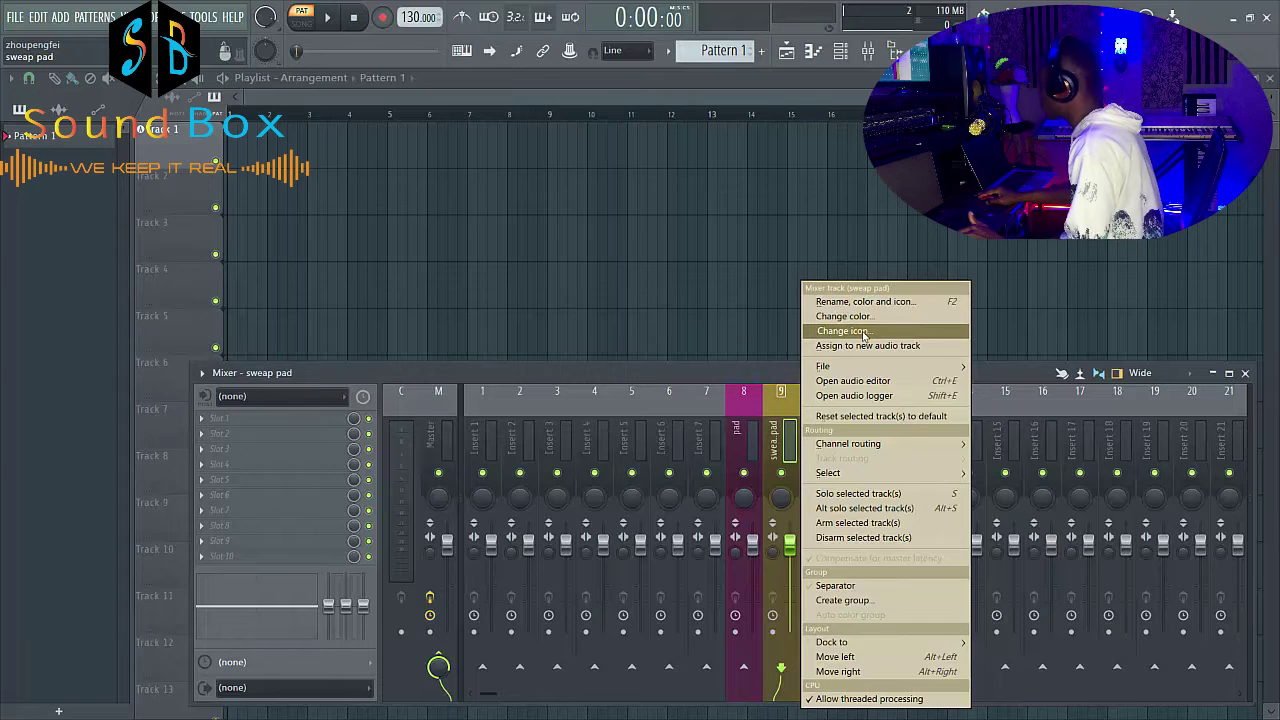
- Give insert 9 'sweap pad' the drum-machine icon
left_click(864, 334)
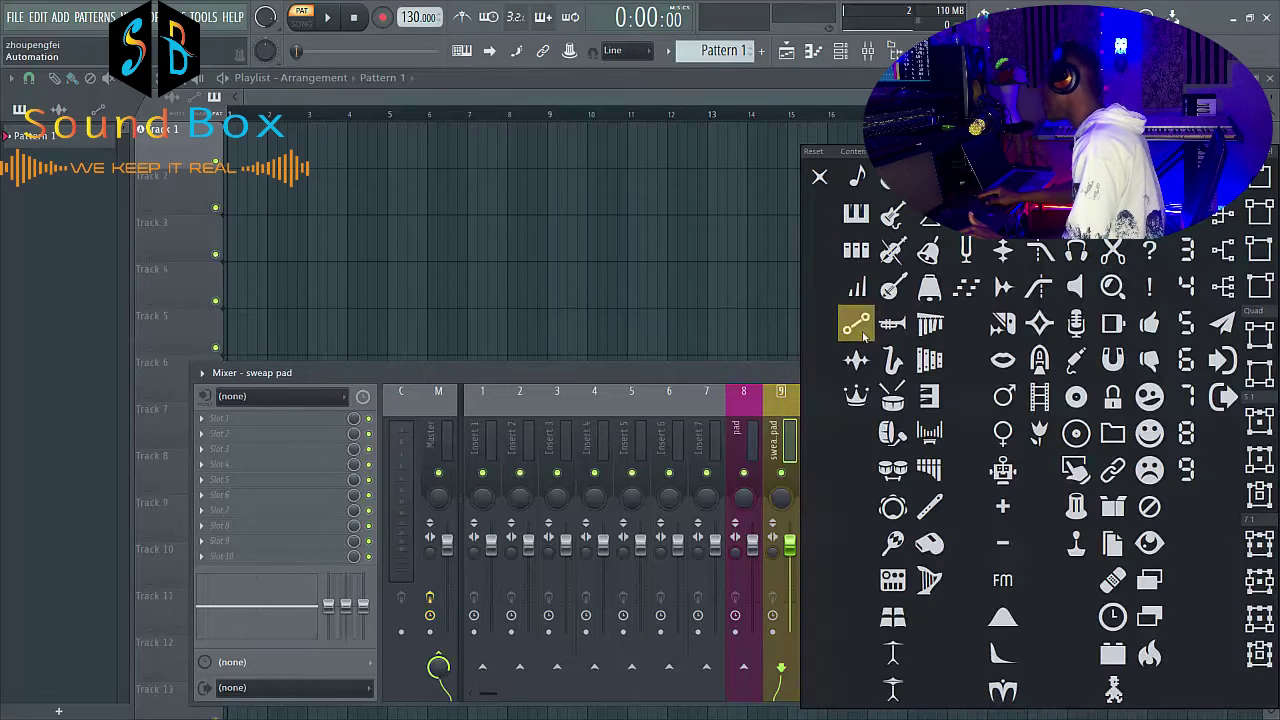
left_click(904, 590)
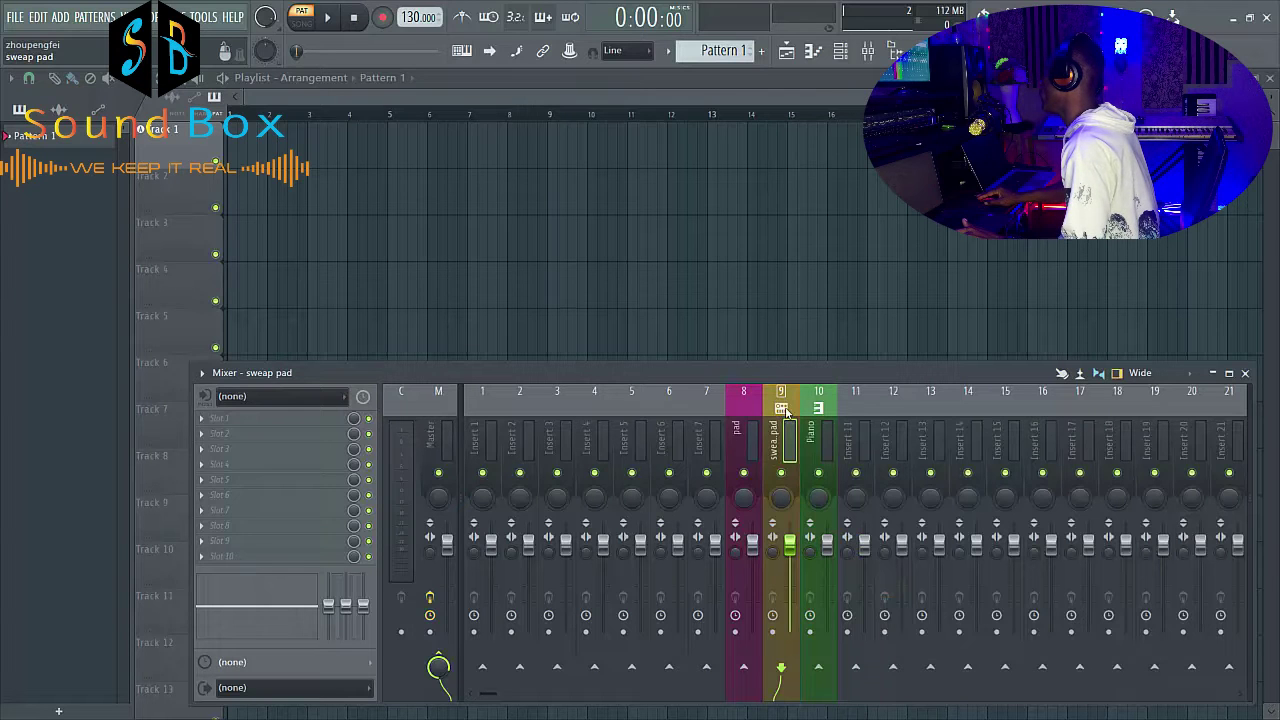
right_click(737, 410)
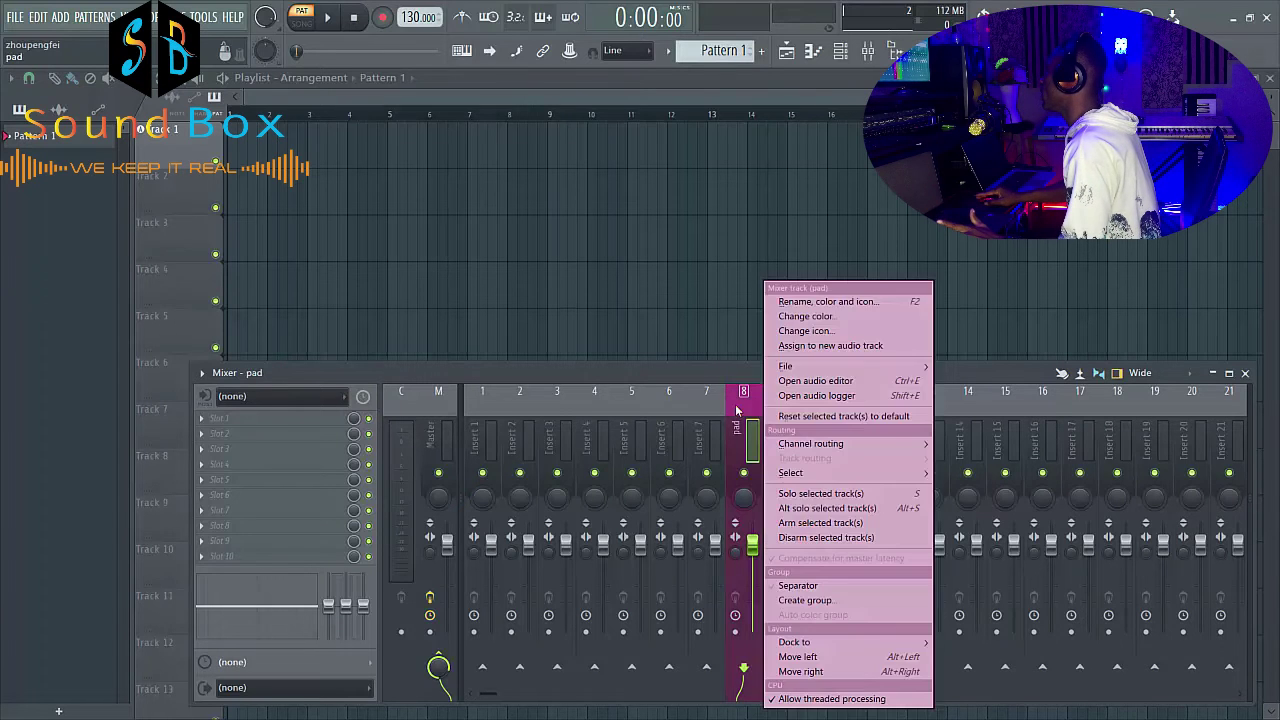
- Set the trumpet icon on insert 8 'pad' and confirm
left_click(829, 297)
left_click(666, 280)
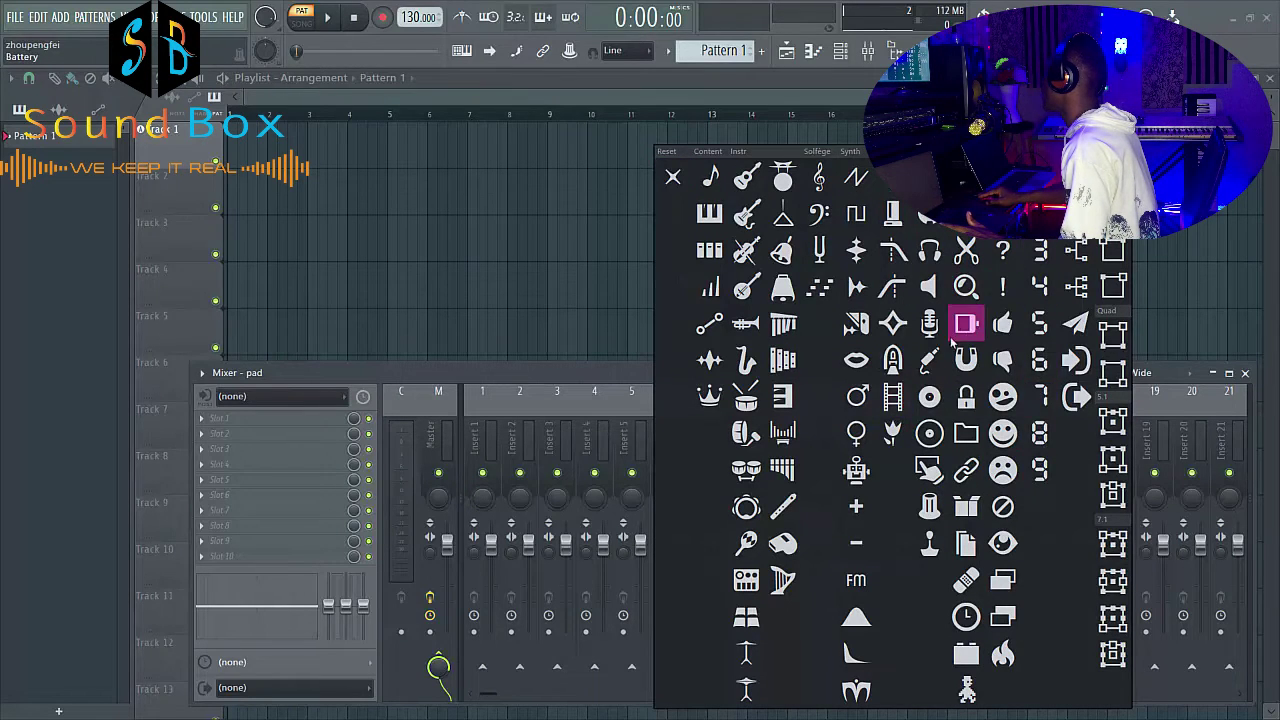
left_click(746, 324)
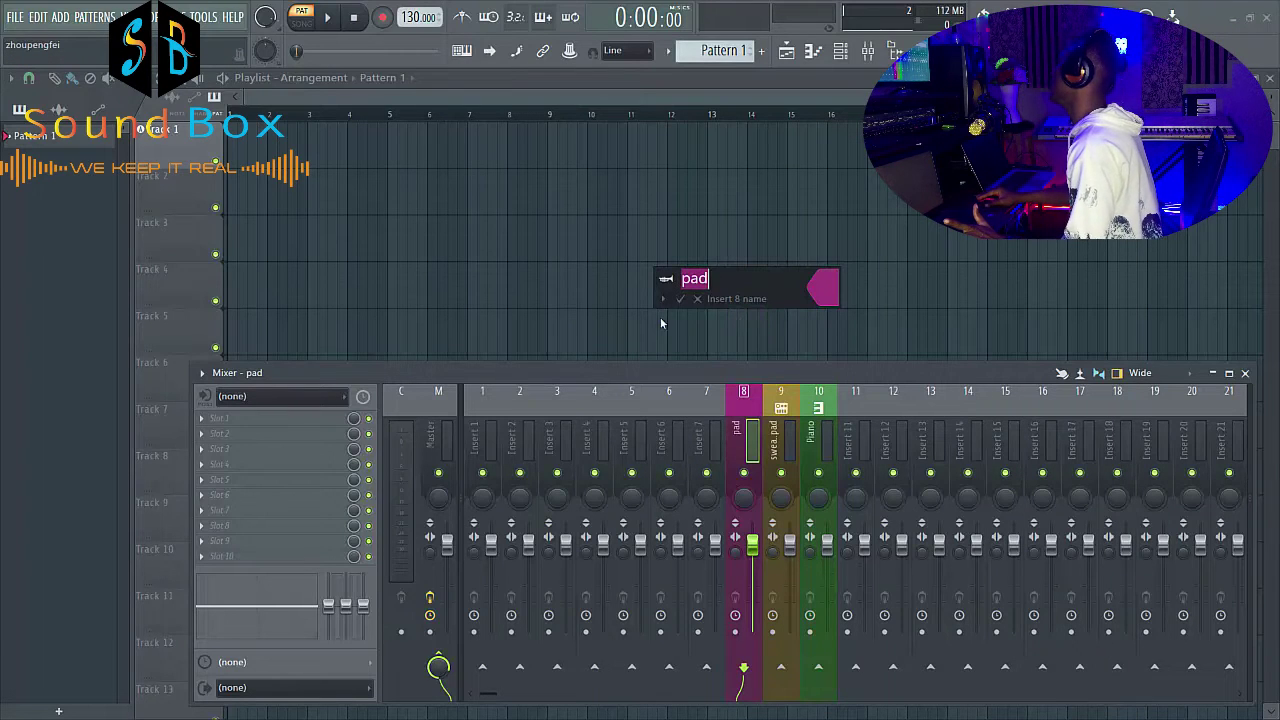
key("Return")
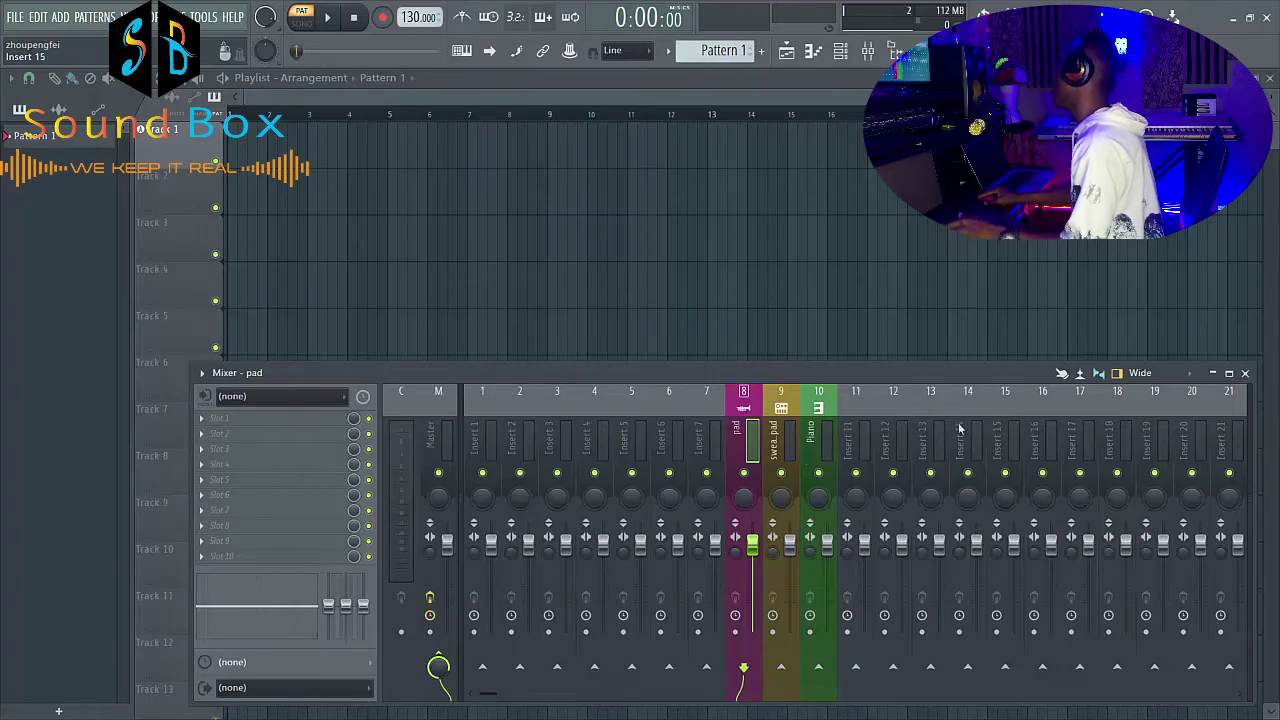